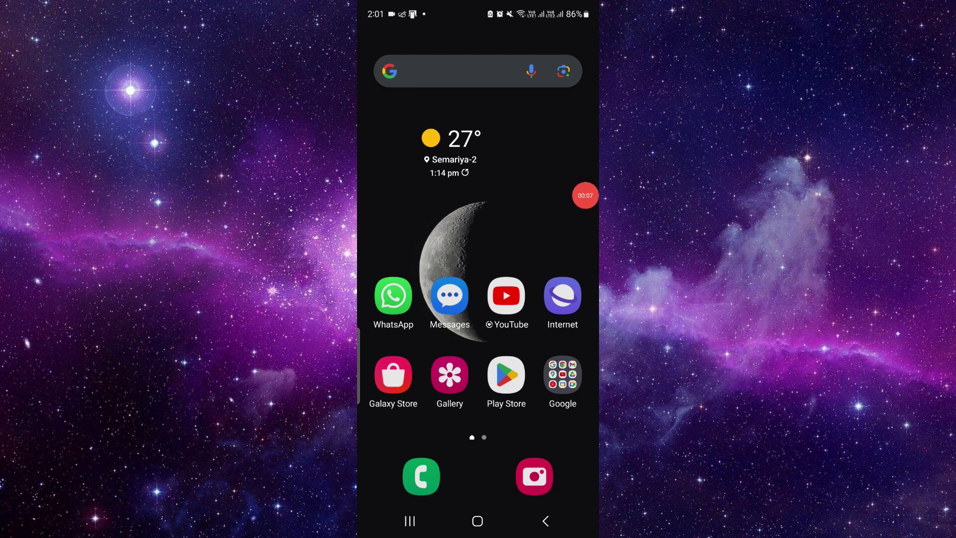
- Find character.ai via the app drawer search for 'cha' and launch it
drag(478, 419, 478, 187)
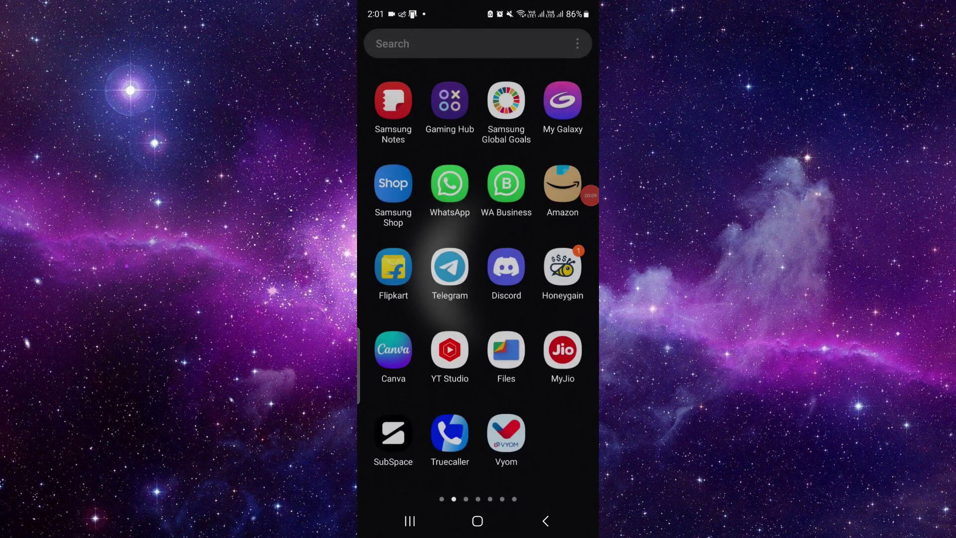
click(448, 39)
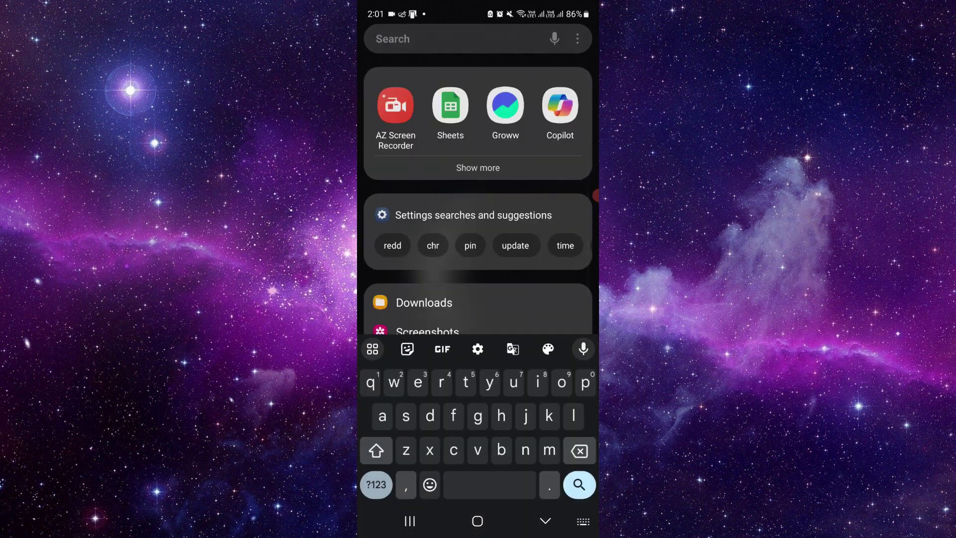
text(cha)
click(449, 102)
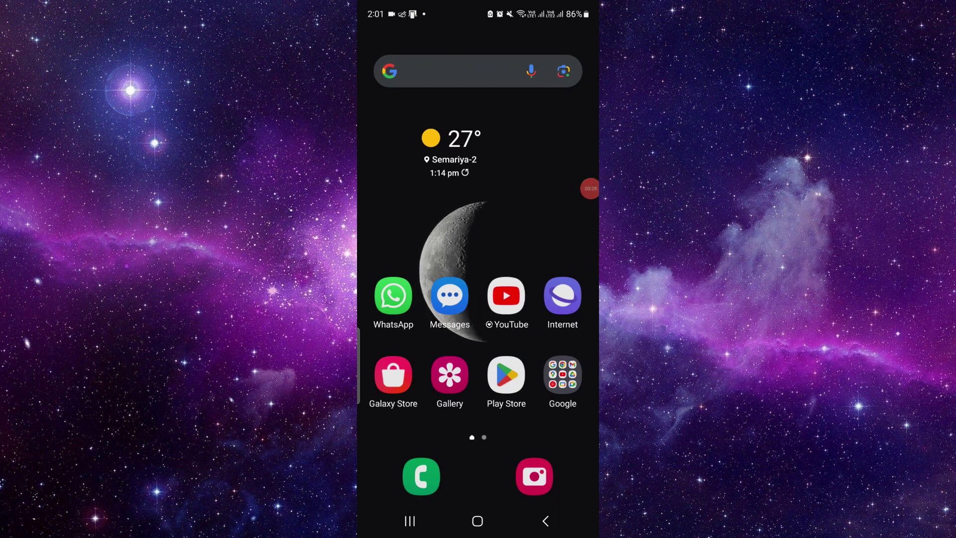
click(409, 521)
click(478, 238)
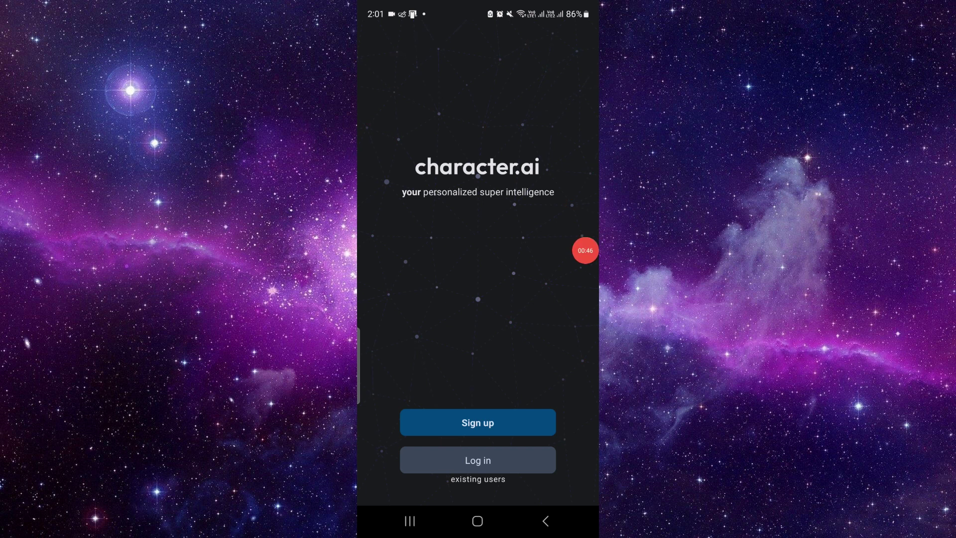
click(477, 520)
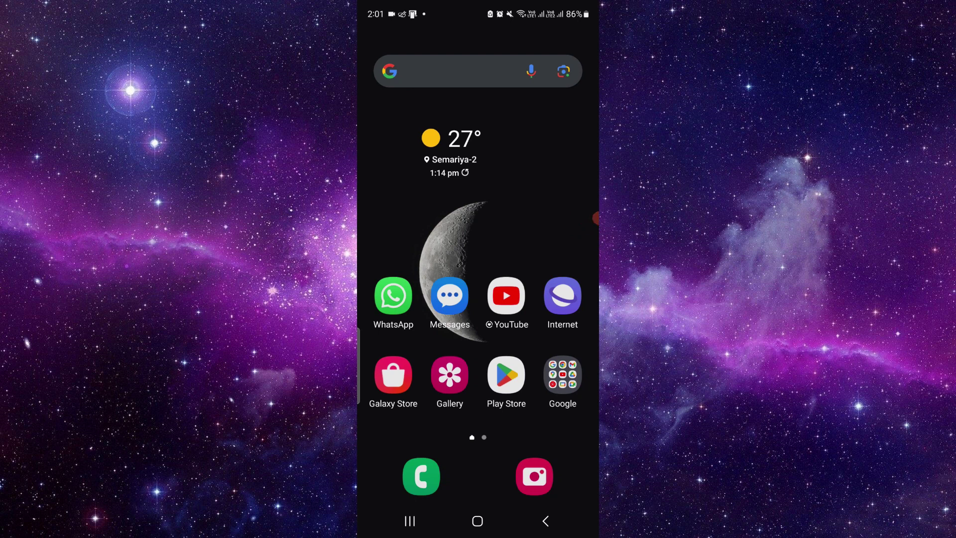
drag(596, 217, 557, 207)
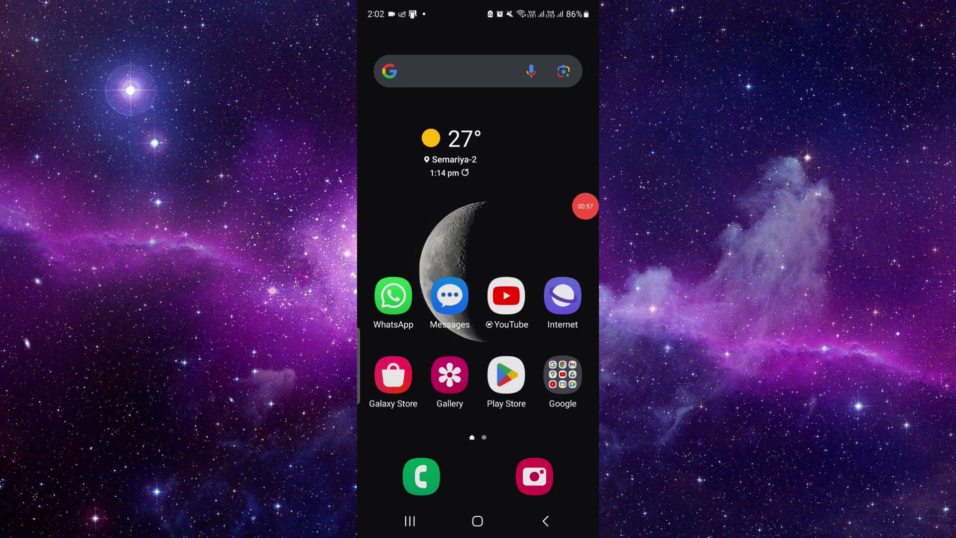
click(586, 207)
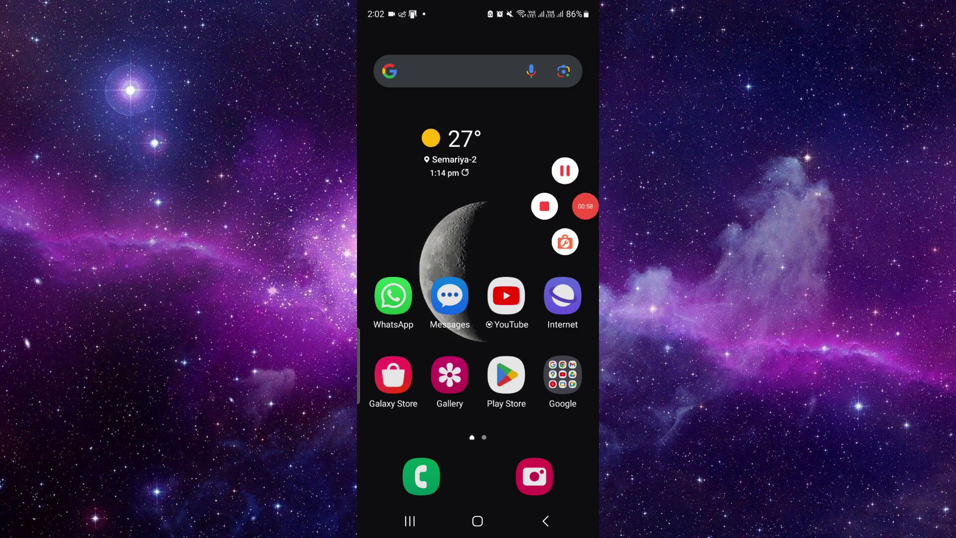